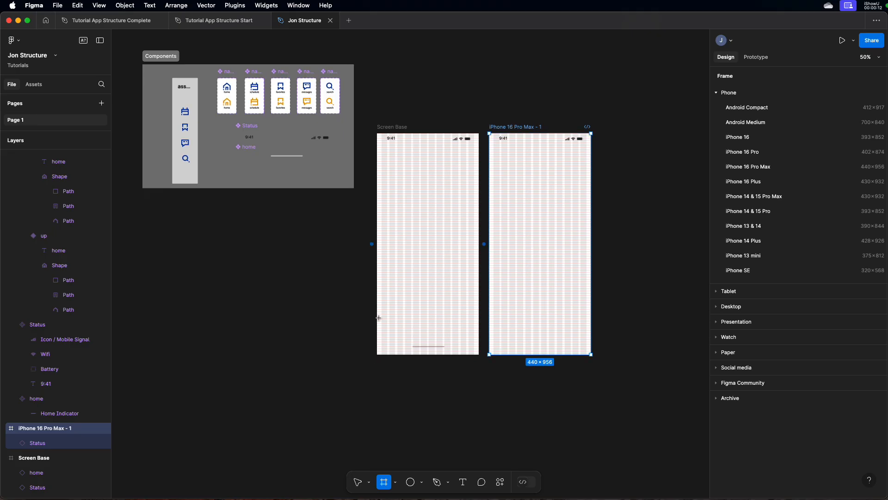
Step: Draw a 440 × 98 frame across the bottom of Screen Base and fill it with the dark blue 0840AC
drag(377, 354, 479, 332)
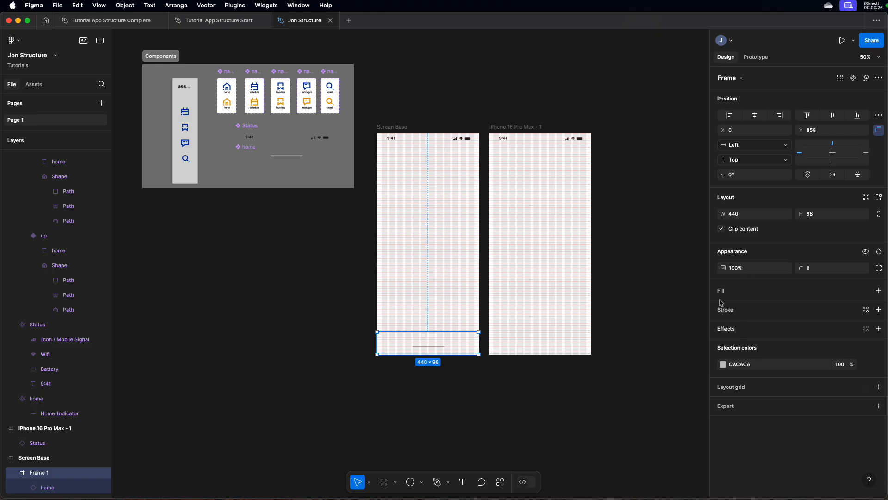
click(879, 291)
click(724, 307)
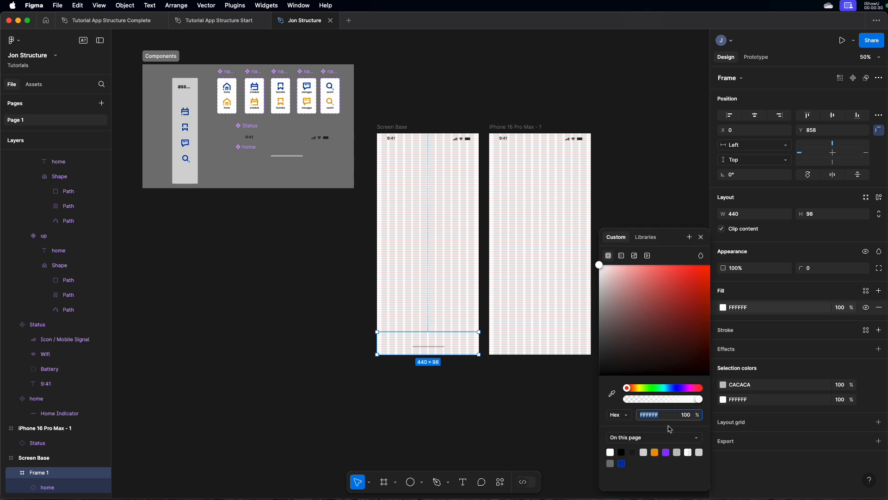
click(624, 462)
click(549, 432)
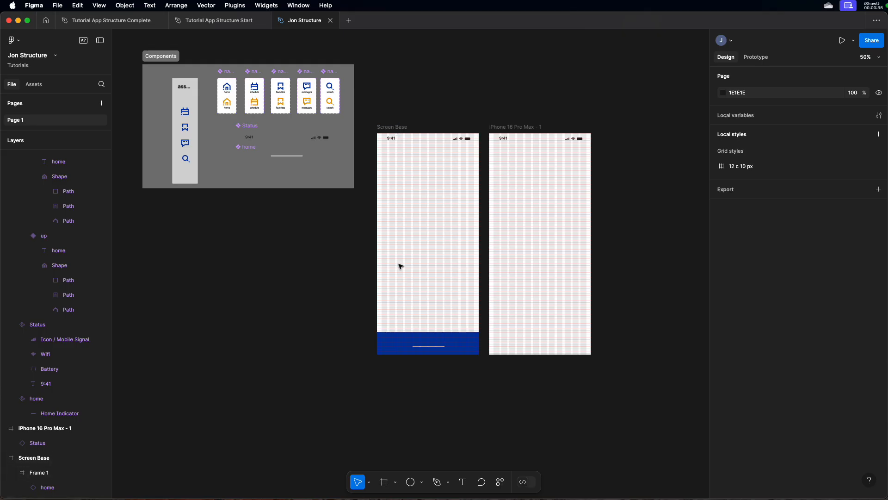
Step: Place an instance of the favorites nav component inside the blue frame at the bottom of Screen Base
click(402, 127)
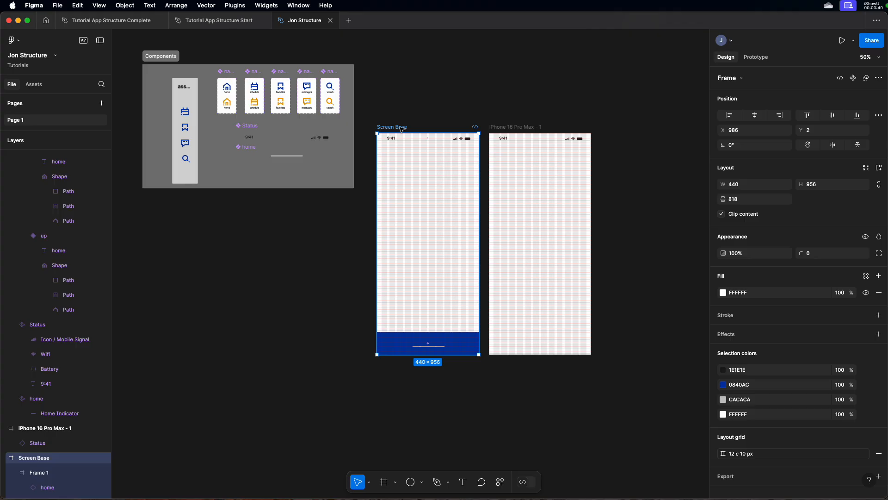
key(shift+2)
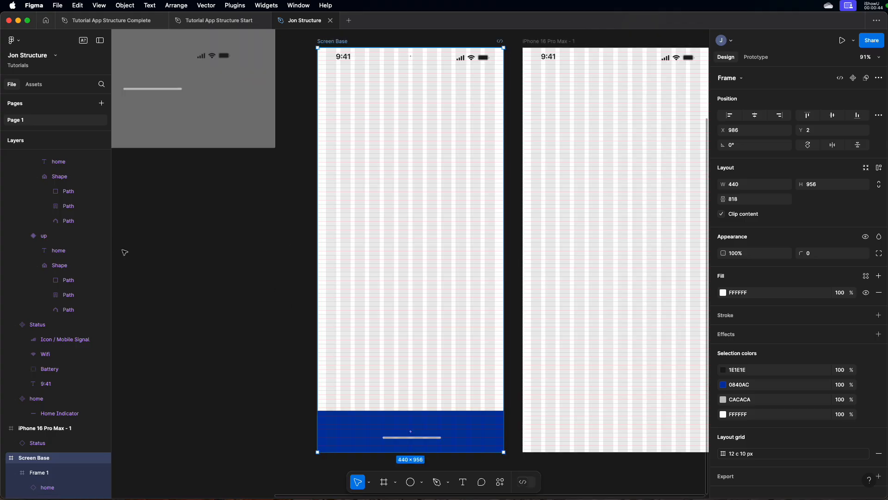
click(38, 85)
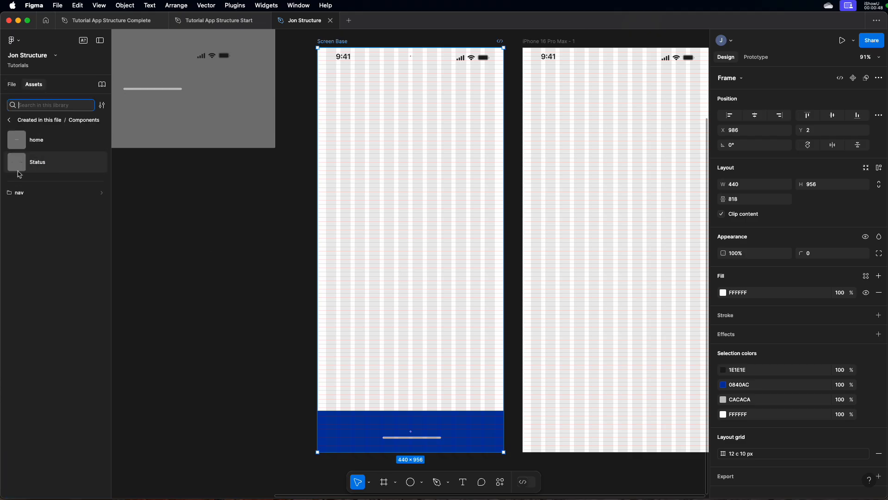
click(22, 195)
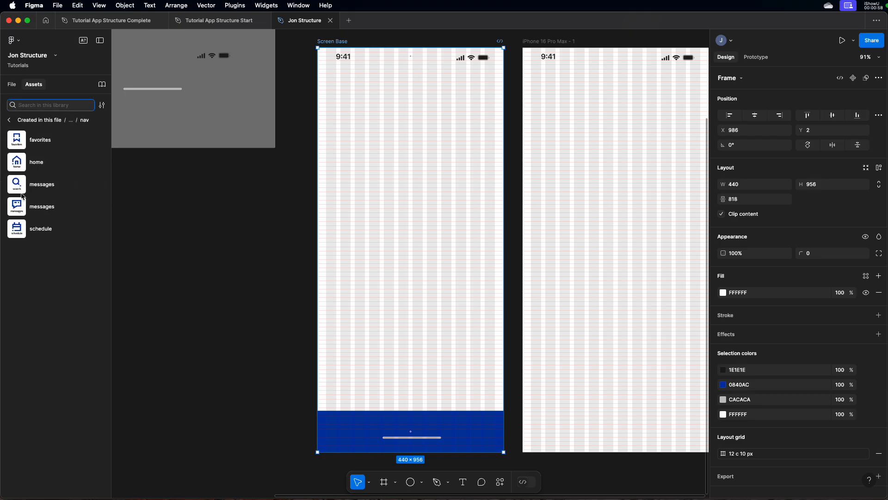
click(16, 139)
click(18, 233)
drag(17, 140, 423, 424)
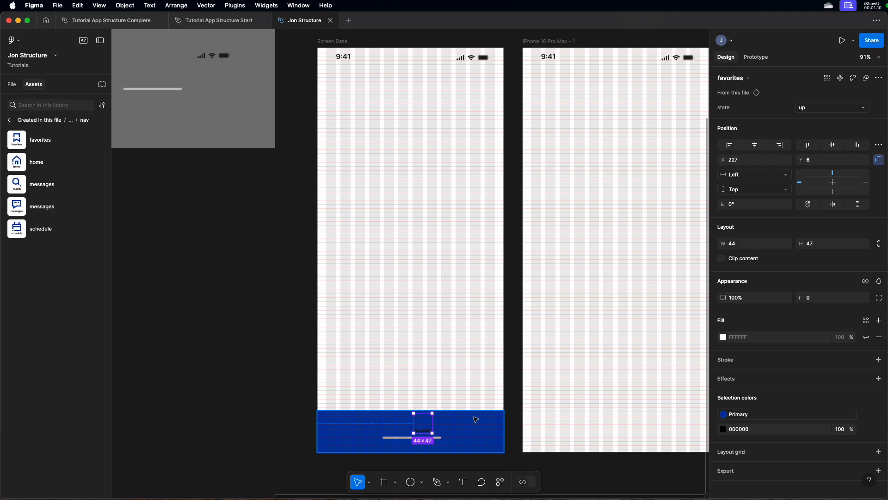
Step: Change the fill of the bottom nav frame to light grey E4E4E4
click(498, 418)
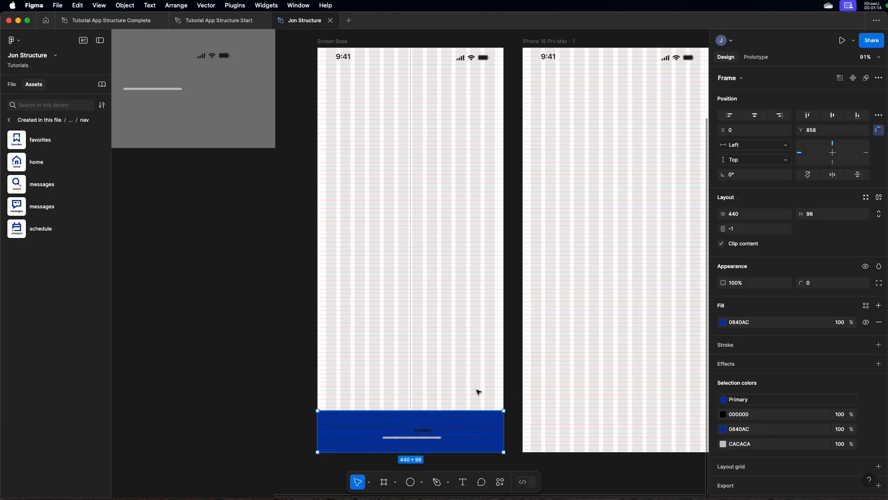
click(729, 324)
drag(657, 308, 598, 281)
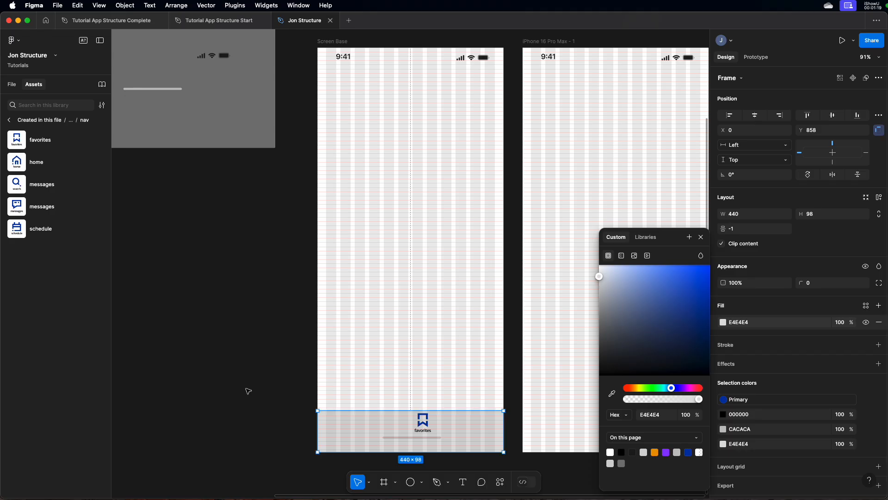
click(287, 386)
Step: Add a 1 px inside stroke to only the top edge of the nav frame and colour it grey 848484
drag(342, 395, 509, 433)
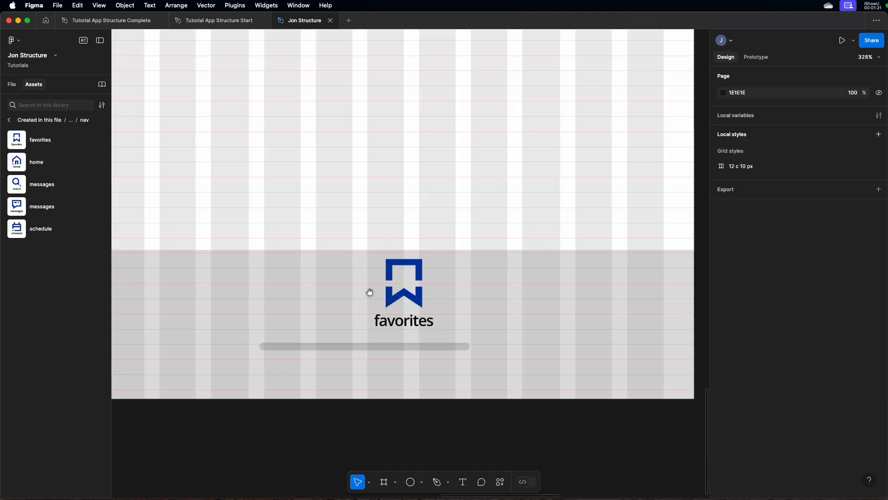
click(656, 282)
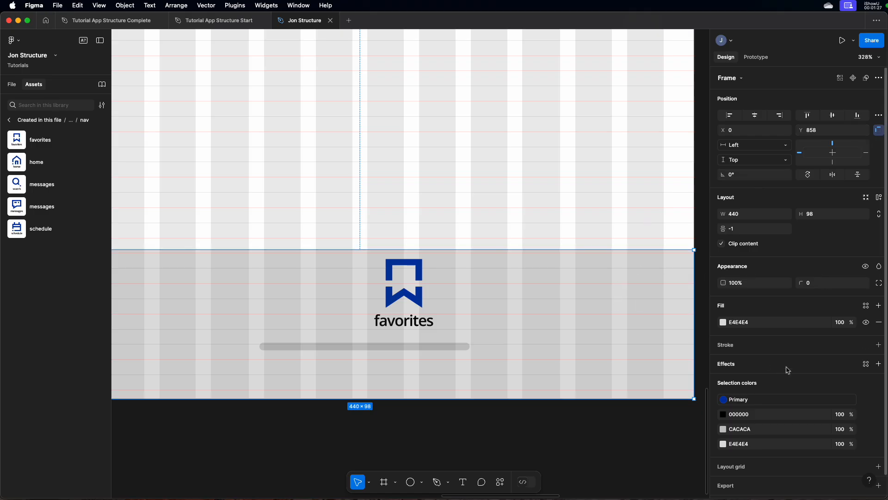
scroll(731, 368, down, 1)
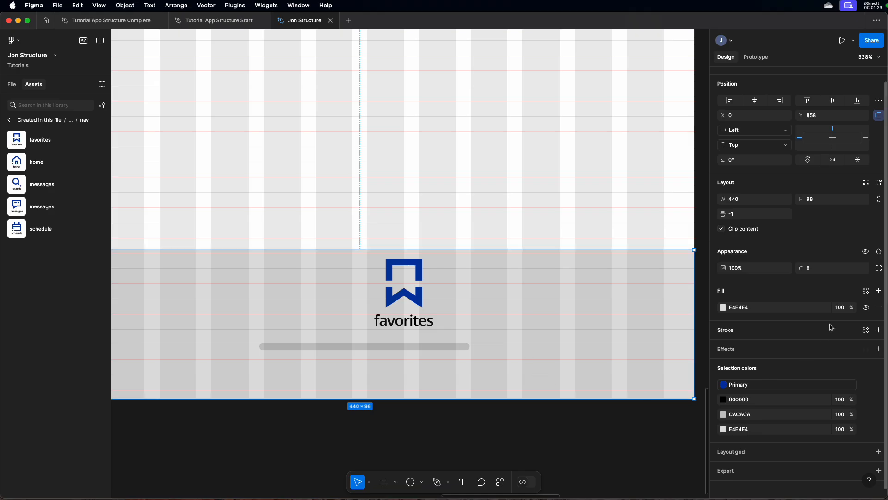
click(879, 331)
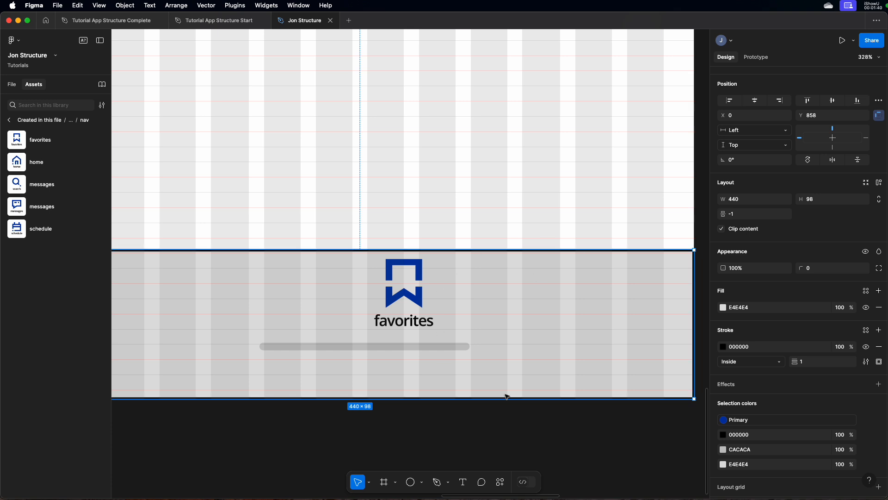
click(880, 362)
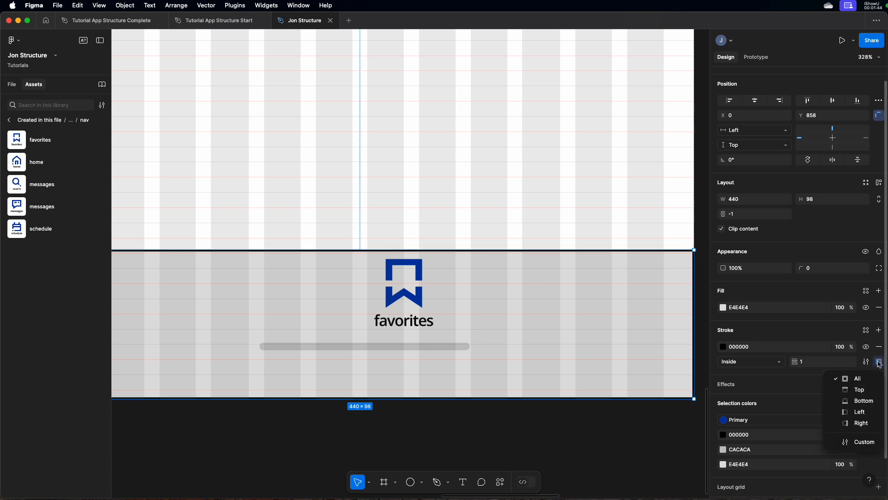
click(855, 389)
click(725, 348)
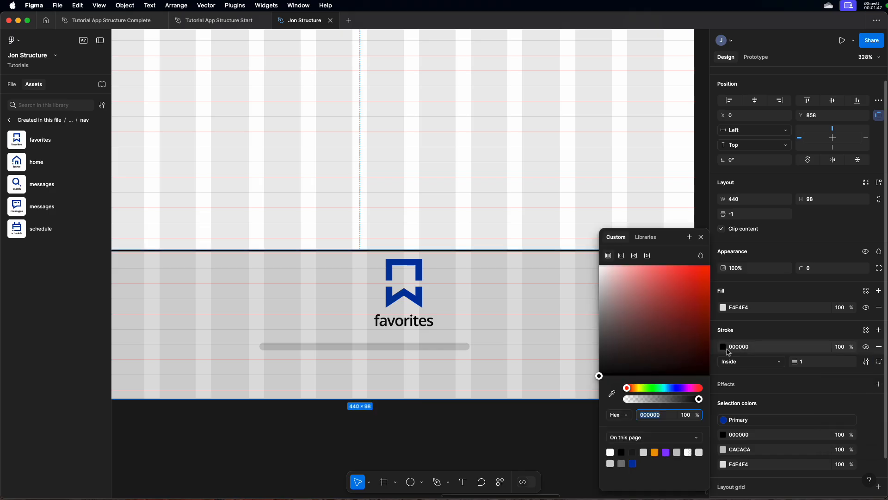
drag(599, 374, 597, 322)
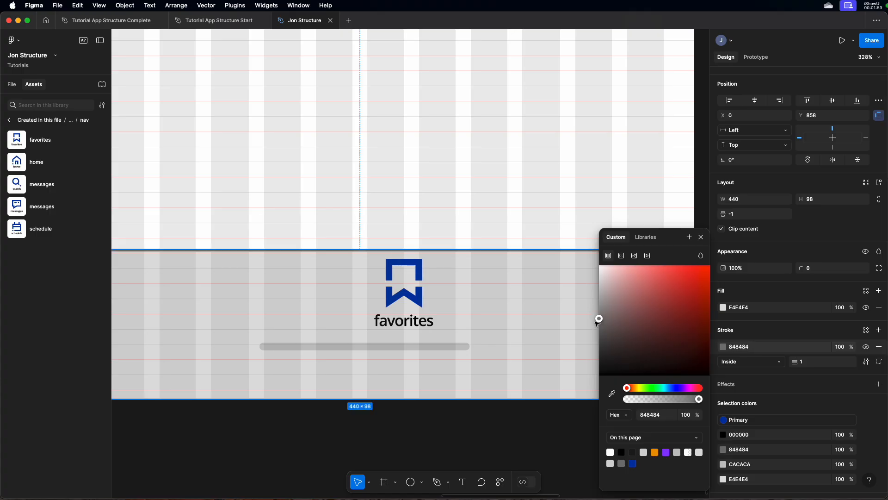
scroll(477, 229, right, 1)
click(467, 214)
scroll(627, 369, left, 3)
scroll(627, 370, left, 1)
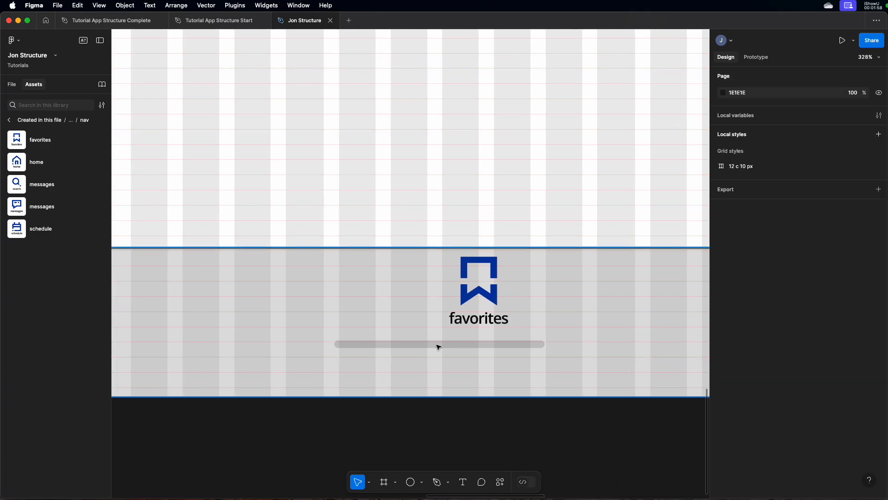
Step: Show the white fill of the main home component and move its indicator bar down to Y 34
click(450, 350)
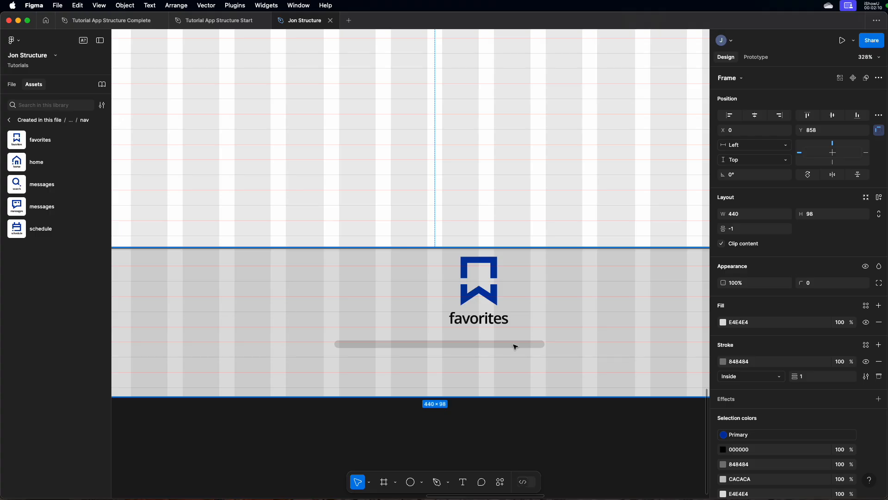
key(shift+0)
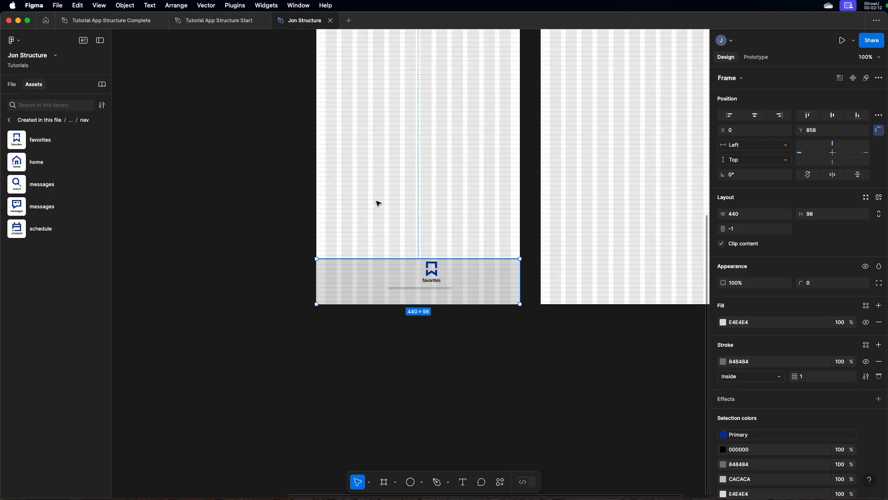
scroll(381, 200, left, 8)
scroll(382, 200, up, 5)
click(509, 141)
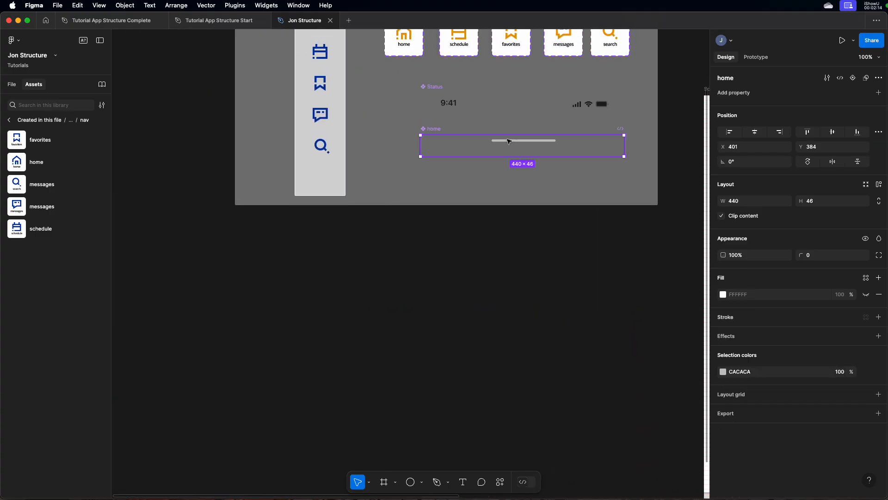
double_click(523, 140)
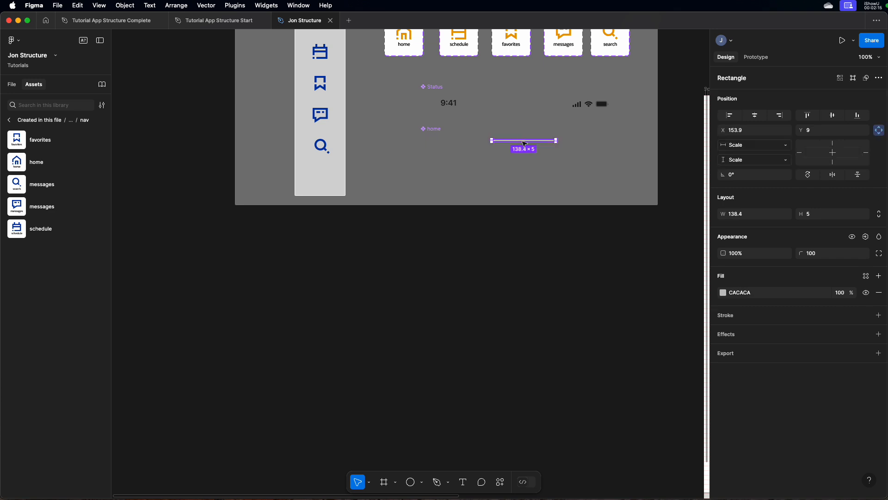
click(449, 142)
click(866, 295)
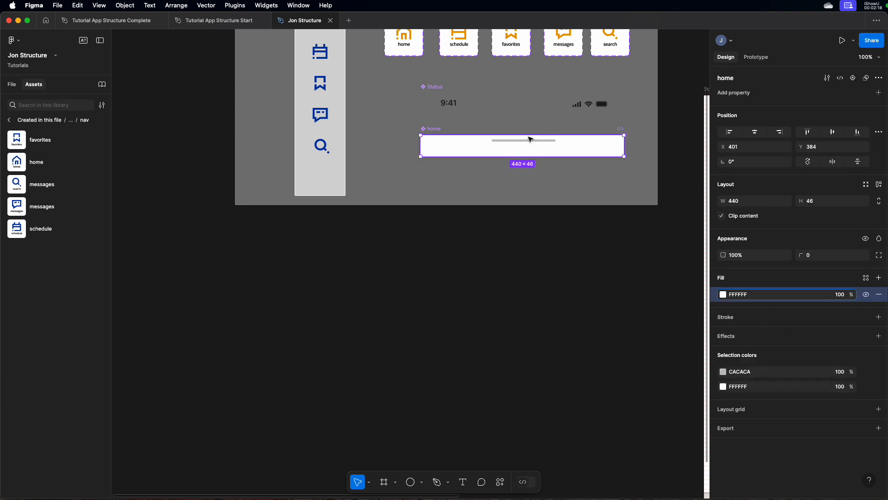
double_click(532, 142)
drag(534, 143, 533, 154)
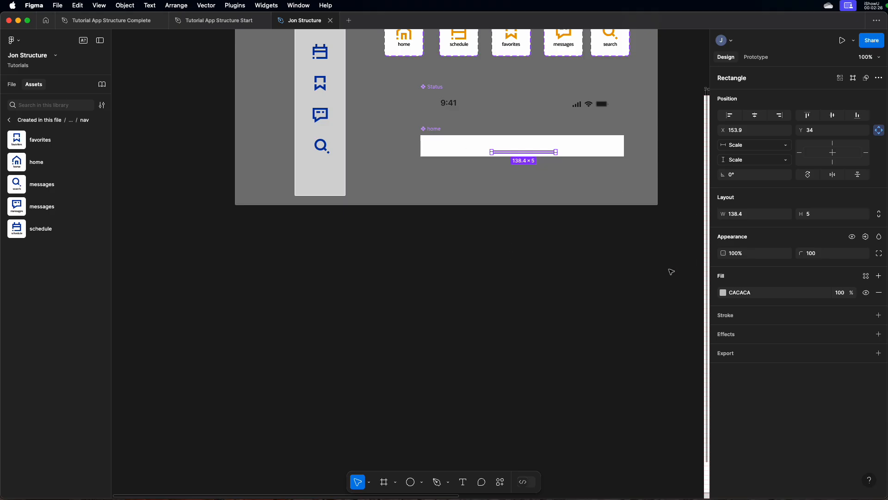
Step: Check the indicator's position on Screen Base and hide the white fill of the main home component
scroll(671, 271, right, 10)
scroll(671, 271, down, 8)
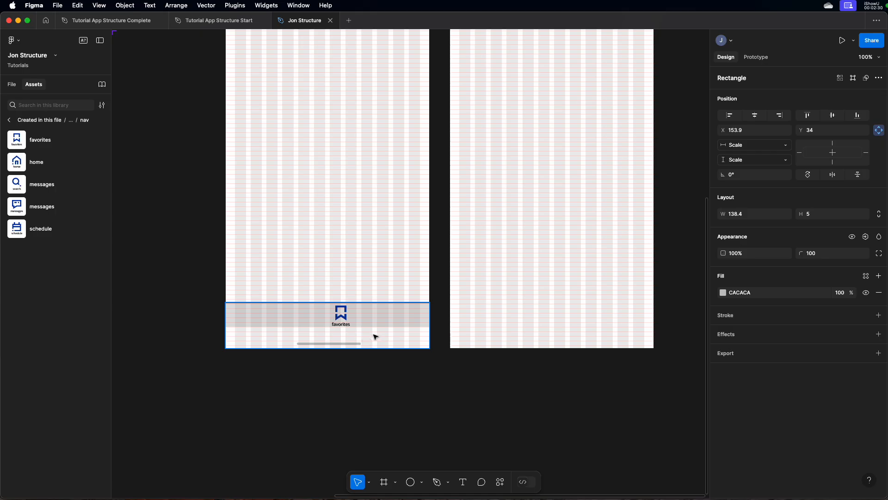
scroll(373, 335, left, 10)
scroll(374, 336, up, 8)
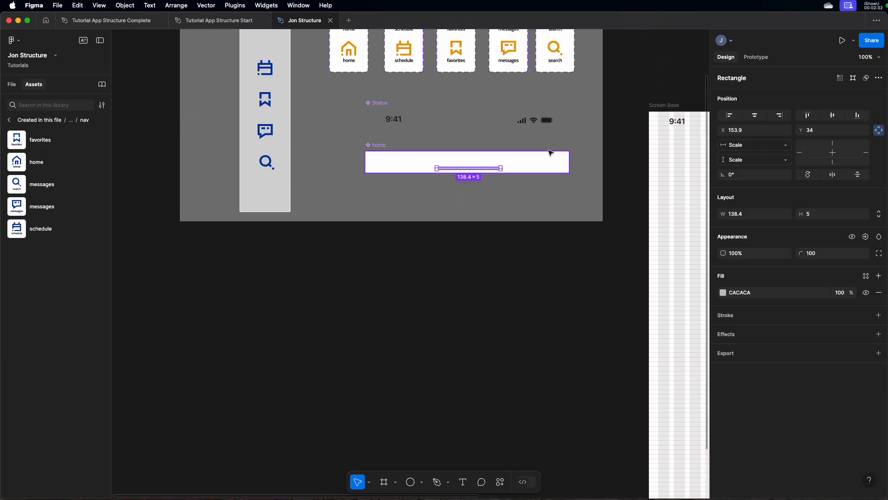
click(554, 166)
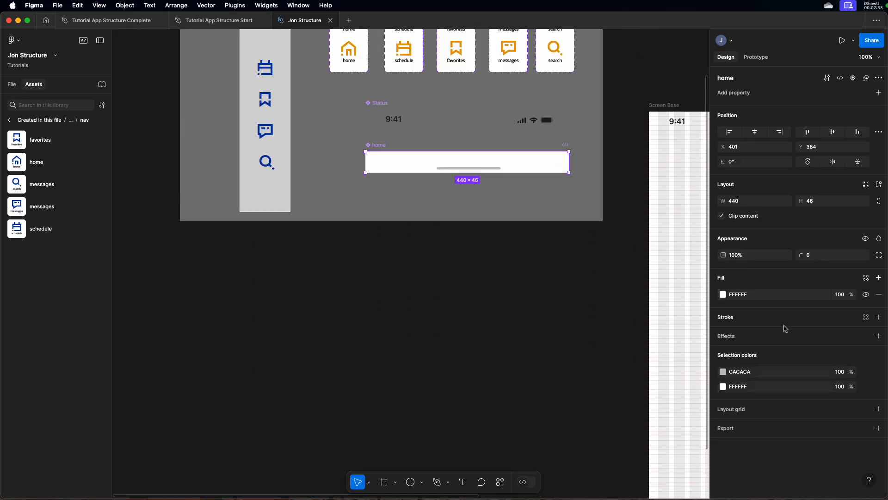
click(866, 295)
Step: Move the favorites icon down to Y 18 within the nav frame of Screen Base
scroll(597, 320, right, 5)
scroll(597, 320, right, 5)
scroll(598, 321, down, 5)
drag(265, 367, 540, 432)
drag(546, 296, 548, 315)
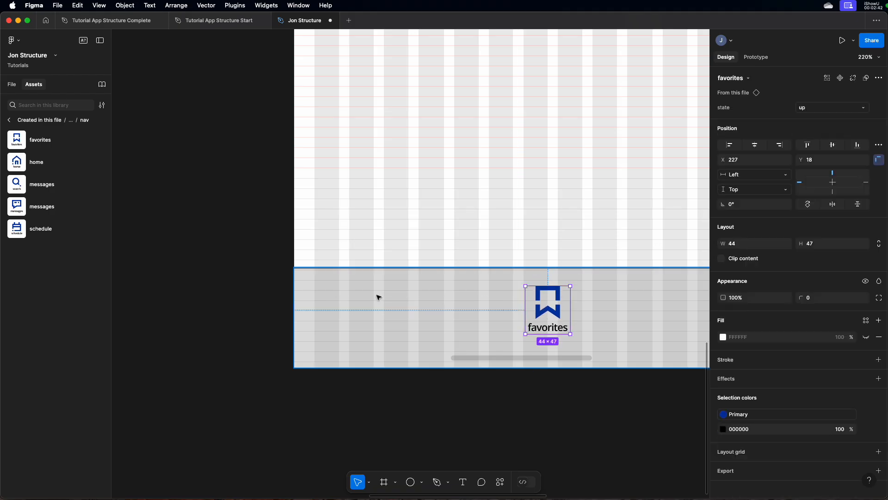
Step: Add home and schedule nav icons to the left of favorites, and search and messages icons to its right
drag(78, 165, 357, 309)
drag(19, 229, 416, 306)
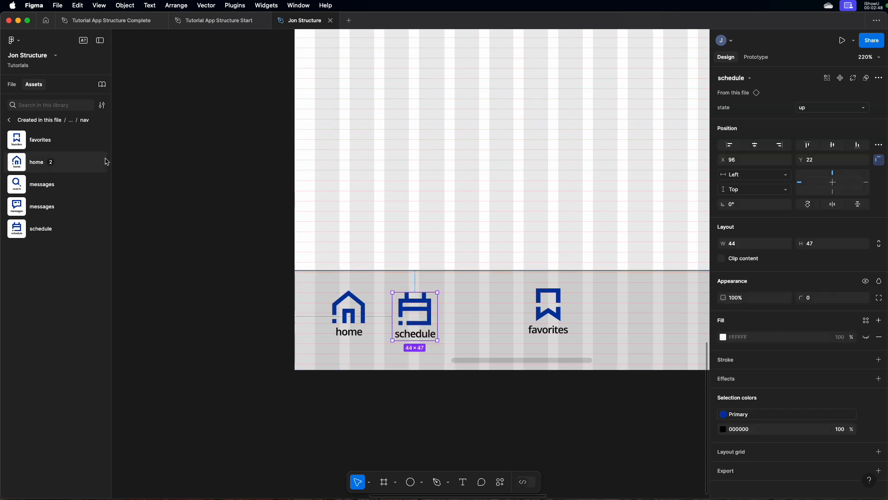
drag(102, 185, 658, 322)
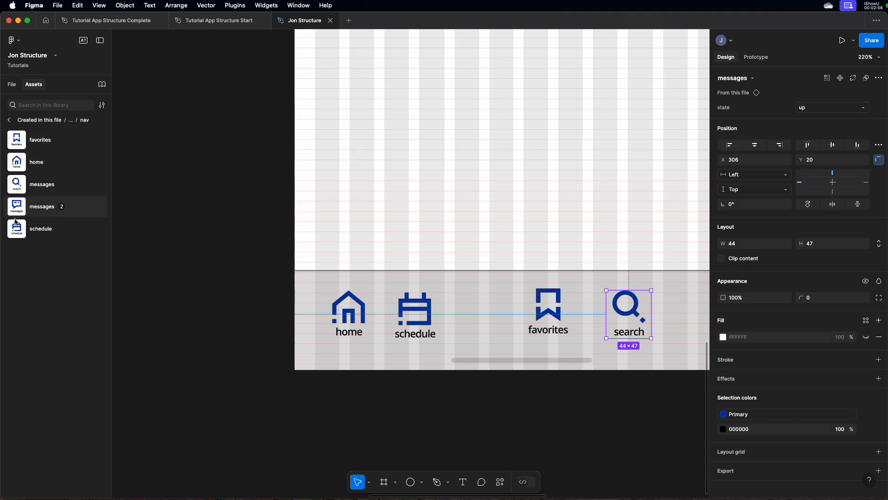
drag(19, 204, 685, 319)
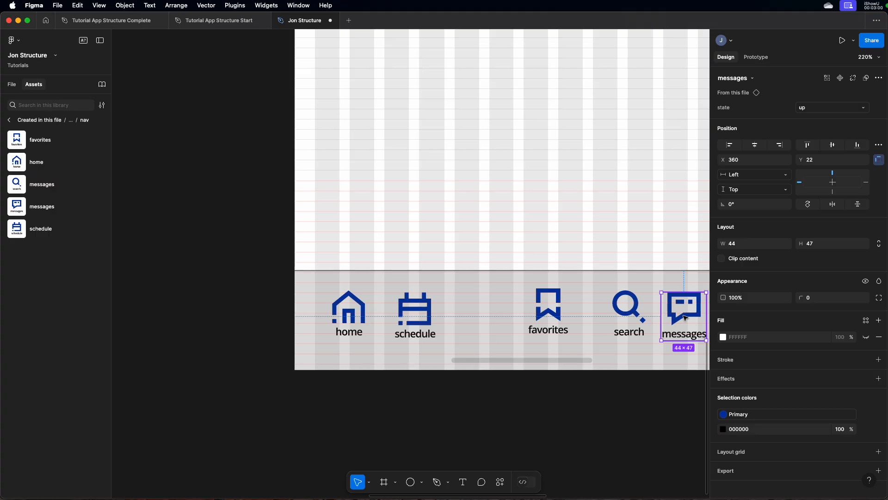
key(shift+0)
click(517, 354)
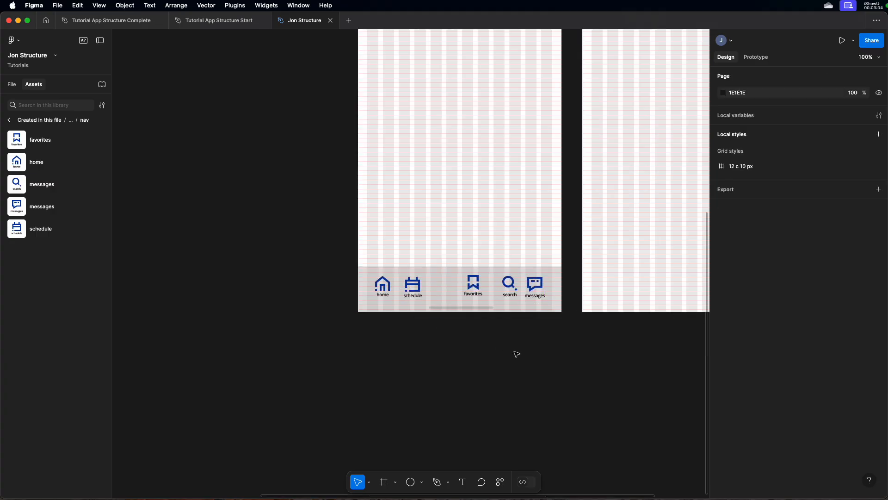
Step: Try moving the nav frame with its icons out below Screen Base, and undo the move
drag(446, 276, 447, 344)
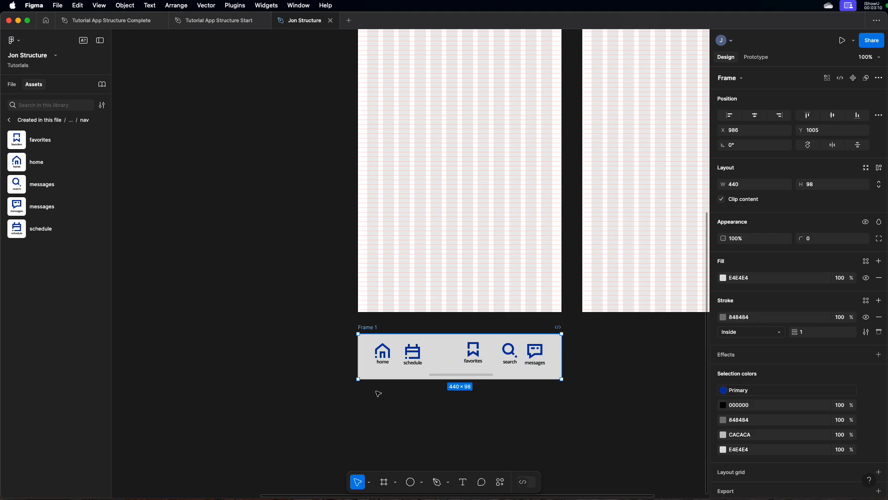
scroll(472, 361, up, 2)
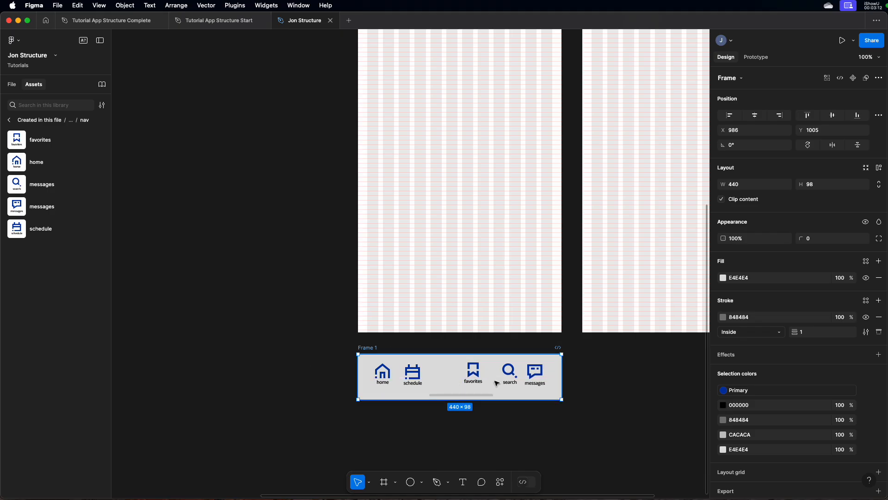
key(ctrl+z)
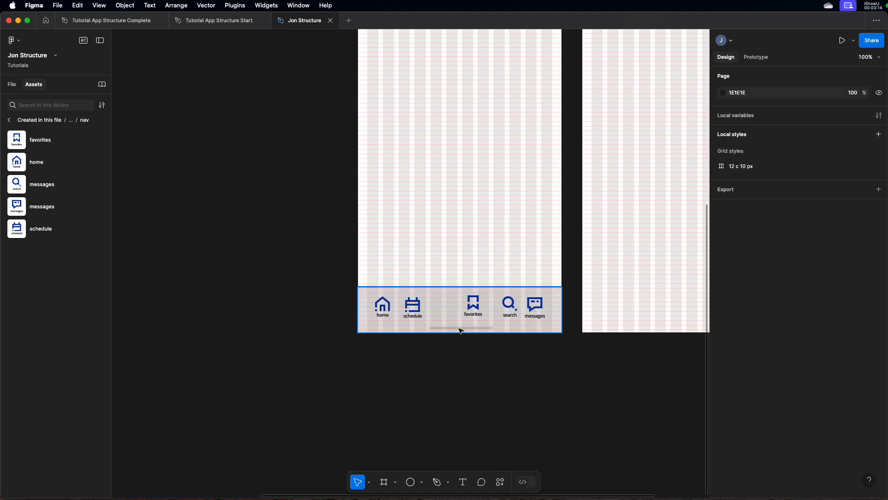
Step: Move the home indicator out of the nav frame onto the empty canvas just below Screen Base
click(463, 330)
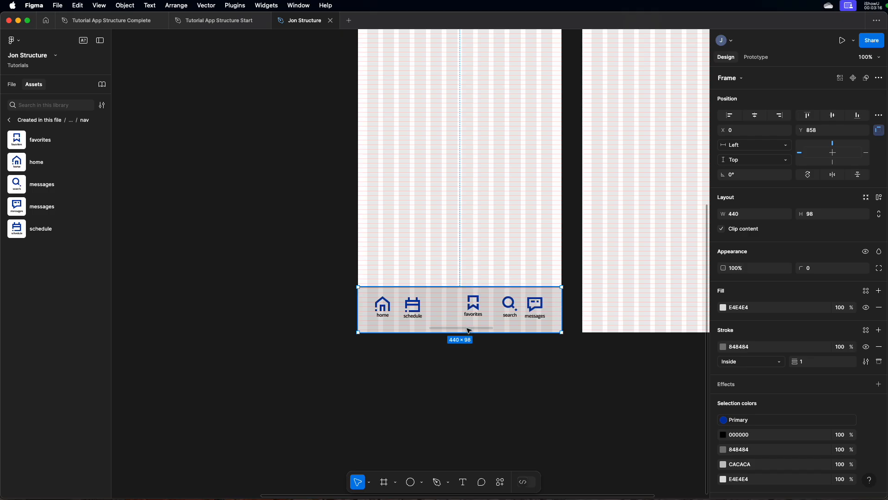
click(512, 357)
double_click(459, 327)
drag(461, 328, 465, 355)
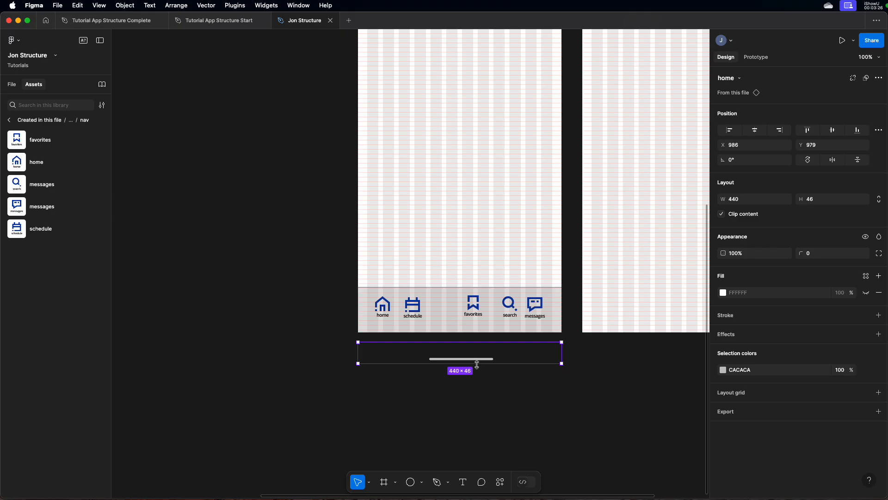
Step: Move the nav frame with its five icons off Screen Base into the Components section, below the main home component
click(403, 300)
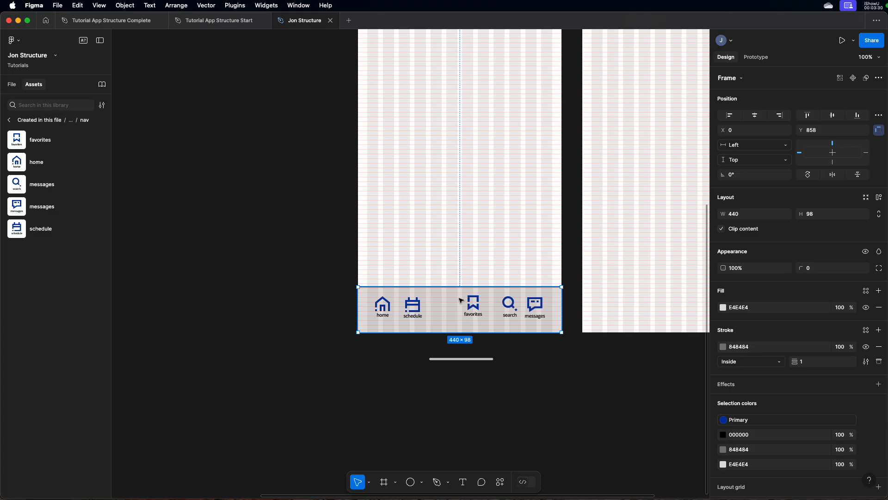
drag(463, 306, 447, 247)
drag(411, 180, 449, 93)
right_click(566, 112)
click(558, 117)
drag(558, 115, 560, 140)
Step: Place the home indicator back at the bottom edge of Screen Base, at X 0, Y 910
scroll(509, 370, right, 10)
scroll(509, 371, down, 2)
click(472, 438)
drag(472, 437, 472, 408)
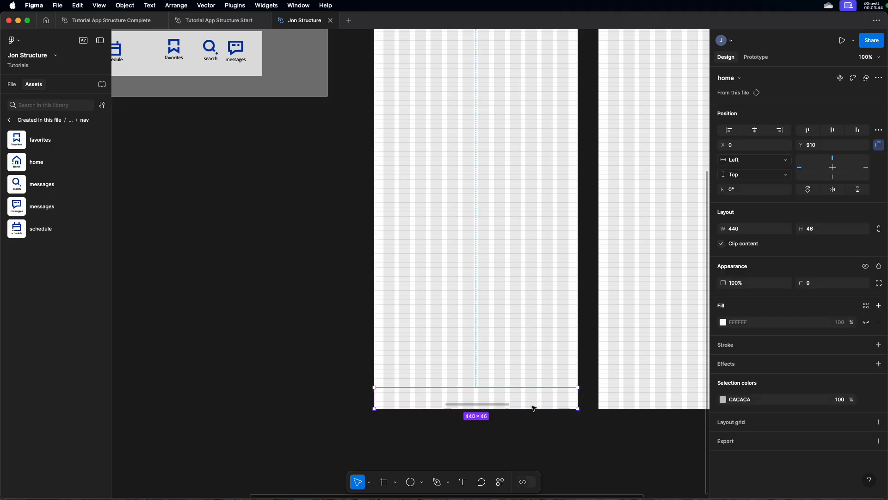
click(353, 315)
Step: Move the main home and Status components slightly up in the Components section to clear space above the nav frame
scroll(350, 315, left, 10)
scroll(349, 315, up, 5)
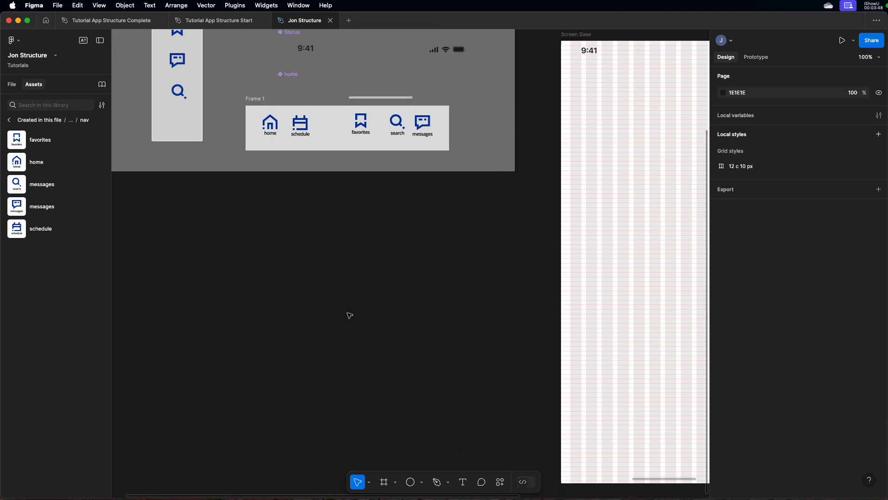
scroll(350, 316, right, 1)
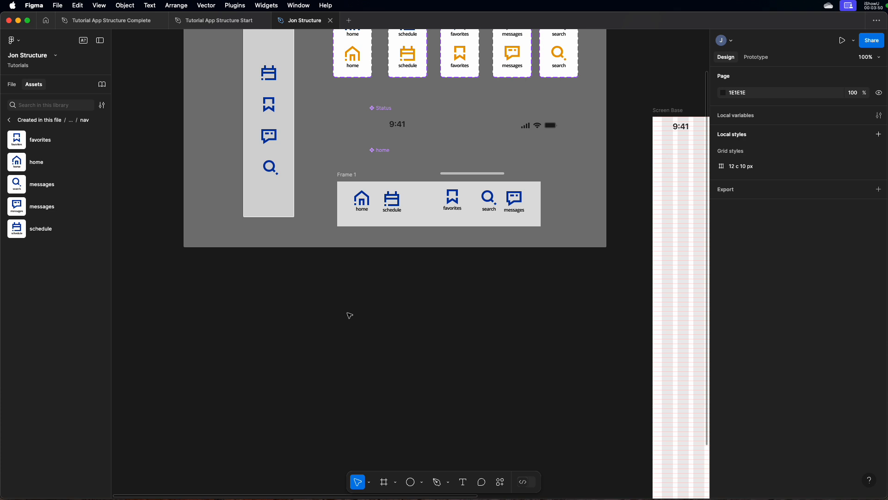
drag(455, 176, 455, 162)
drag(378, 110, 379, 99)
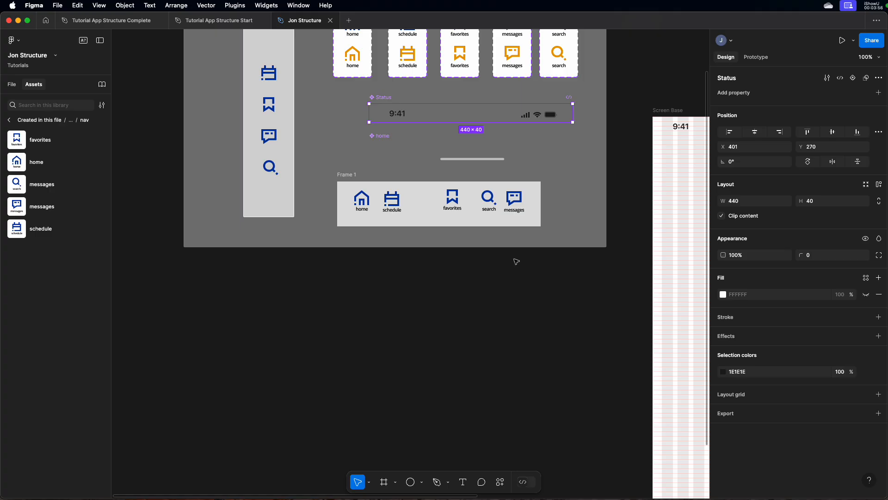
Step: Rename the nav frame in the Components section as nav/bar
click(351, 177)
double_click(350, 175)
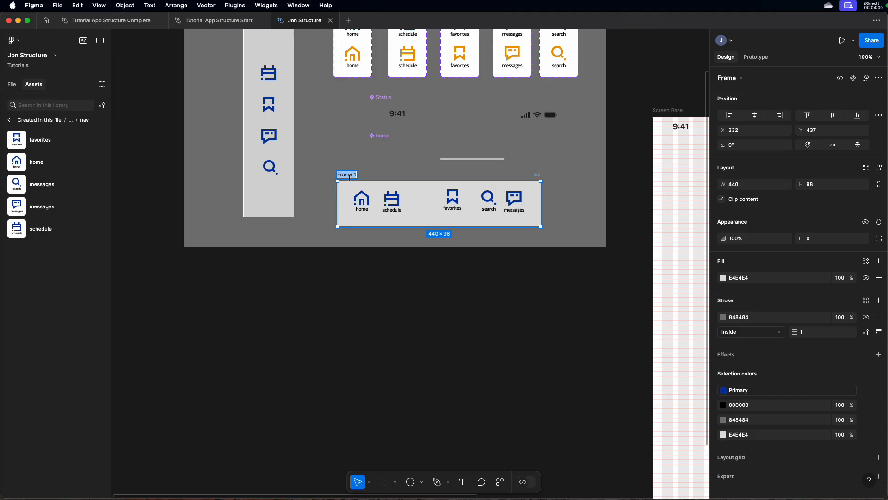
text(nav/bar)
key(Return)
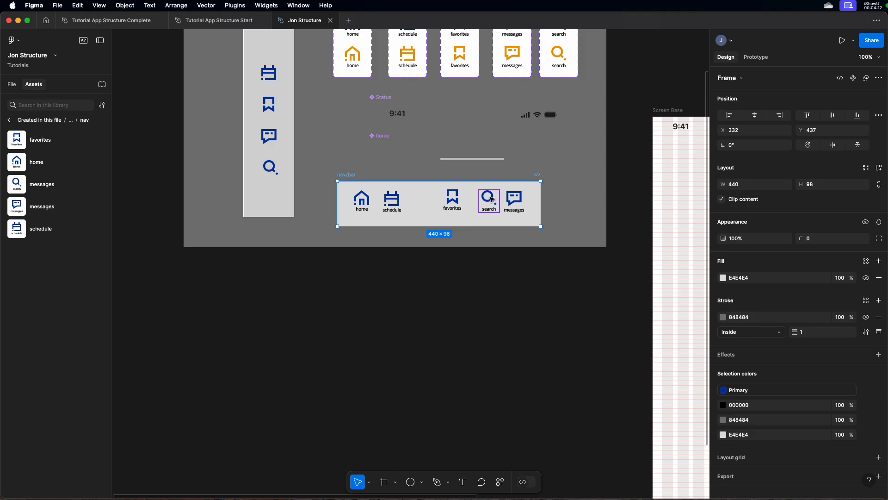
Step: Align the five icons in nav/bar on their vertical centers and distribute their horizontal spacing evenly
drag(308, 163, 595, 283)
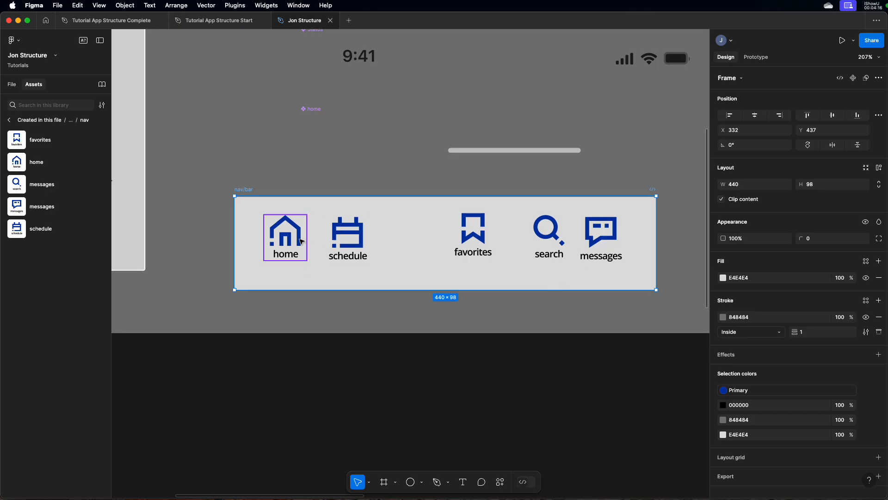
click(310, 249)
shift+click(602, 239)
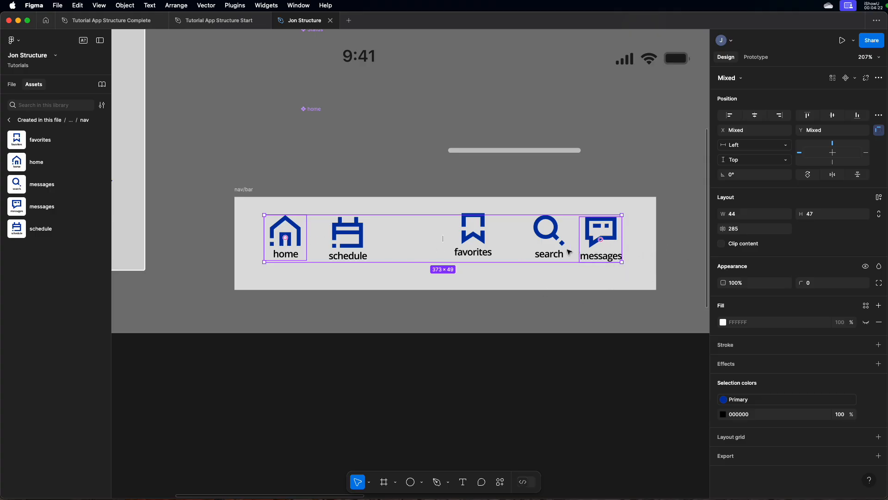
shift+click(365, 247)
shift+click(470, 245)
shift+click(548, 243)
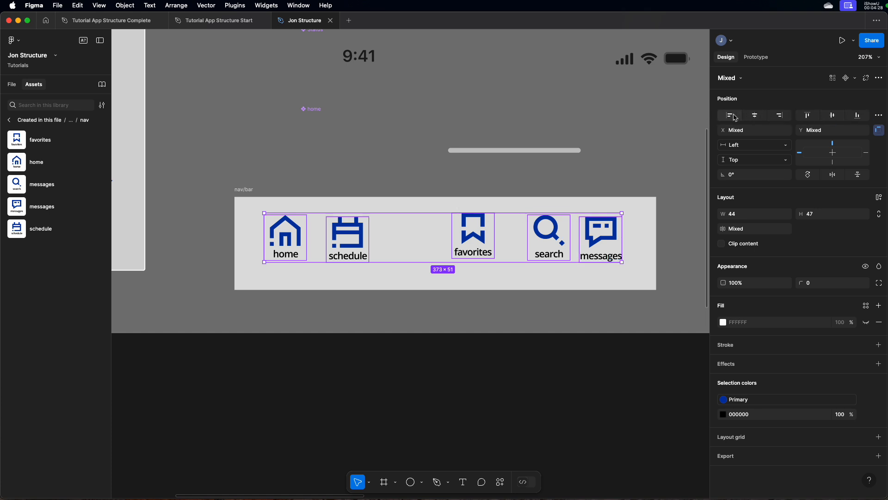
click(836, 118)
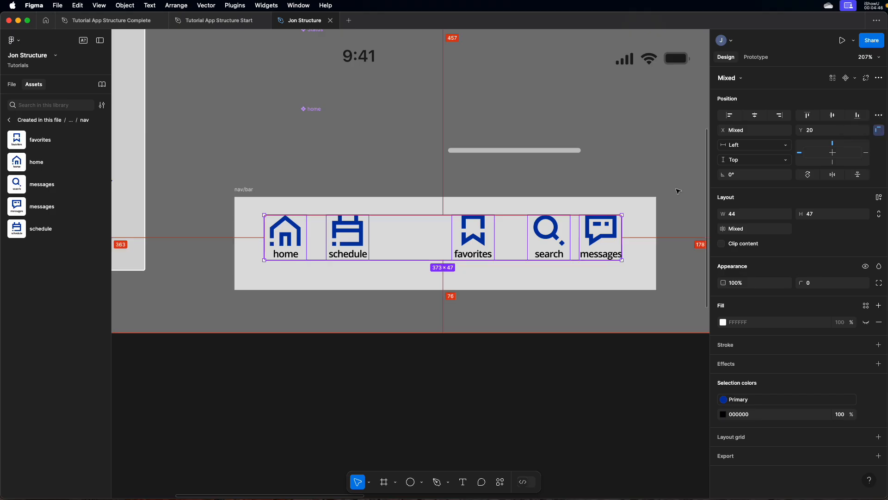
click(879, 116)
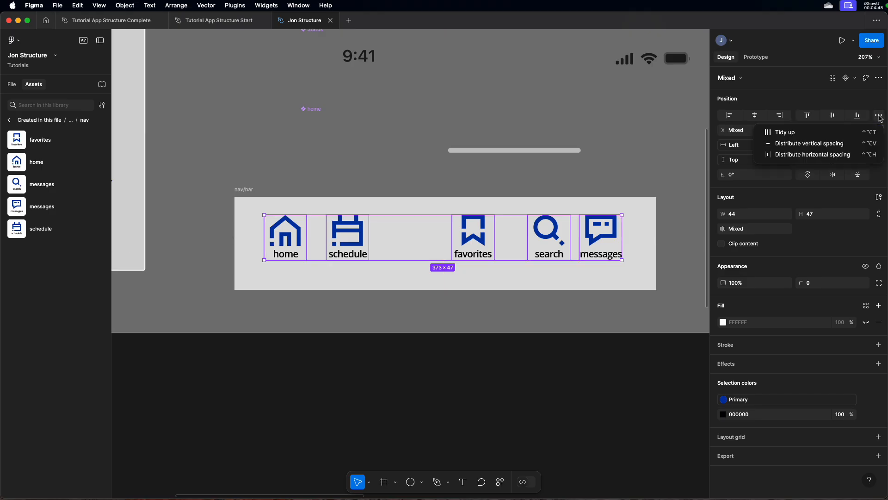
click(805, 155)
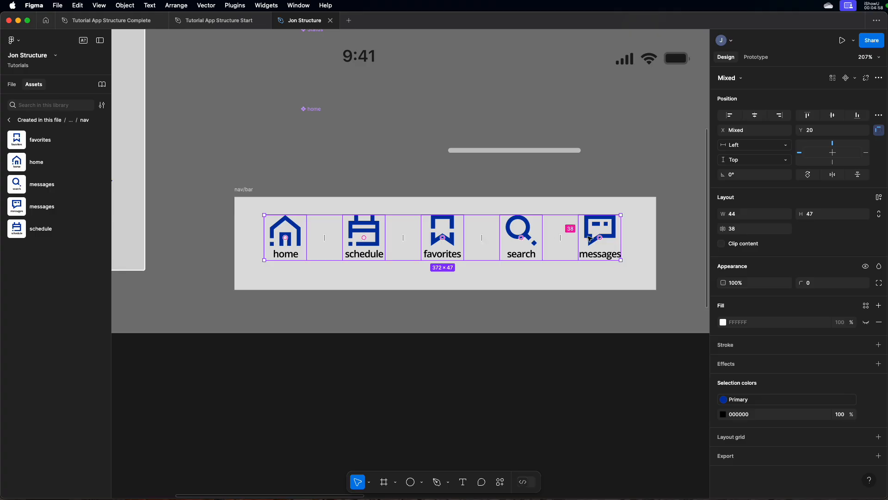
Step: Try narrowing the horizontal spacing between the nav/bar icons, undo the change, and deselect the icons
drag(560, 240, 535, 240)
key(super+z)
scroll(535, 241, down, 4)
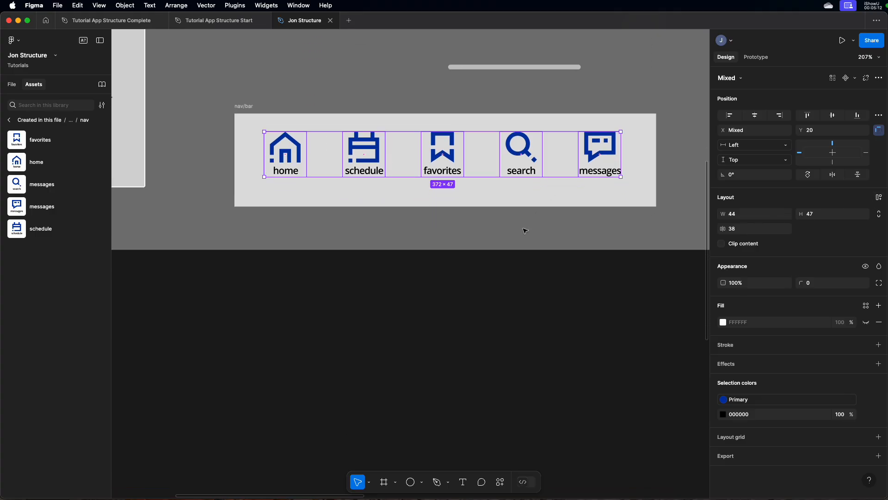
scroll(527, 232, up, 3)
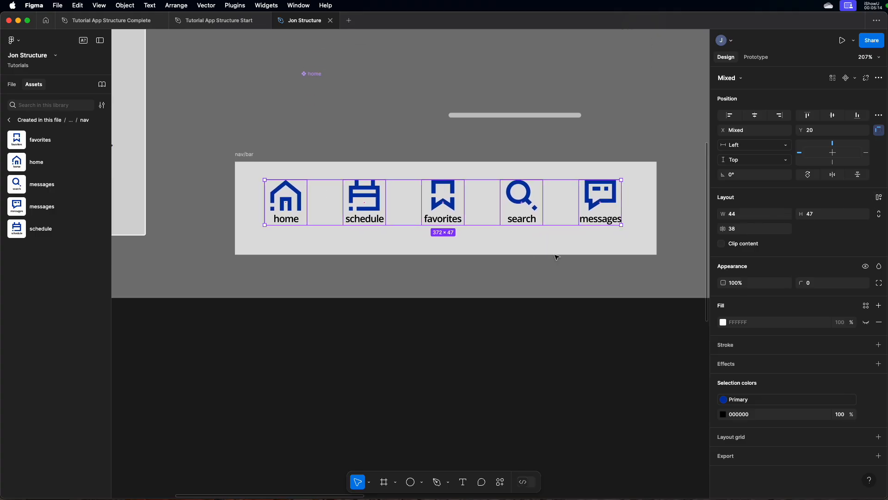
scroll(553, 277, down, 1)
click(554, 277)
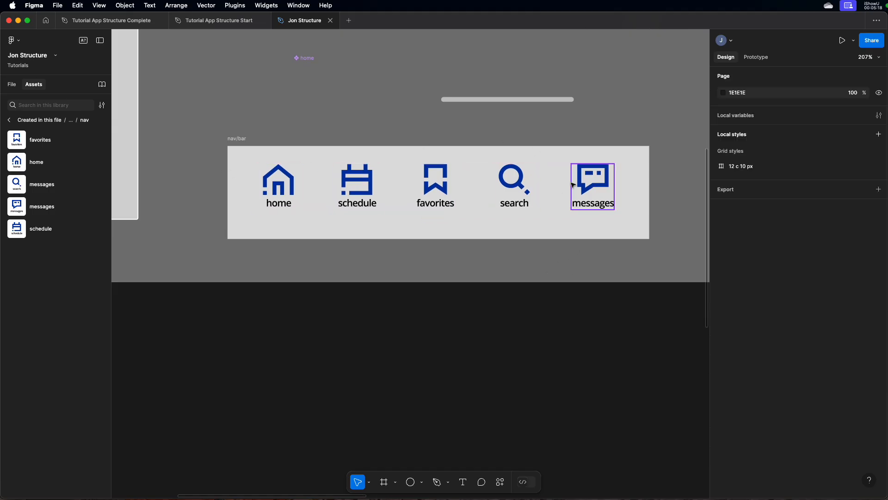
Step: Extend the Components section downward to a height of 1042
scroll(513, 207, up, 5)
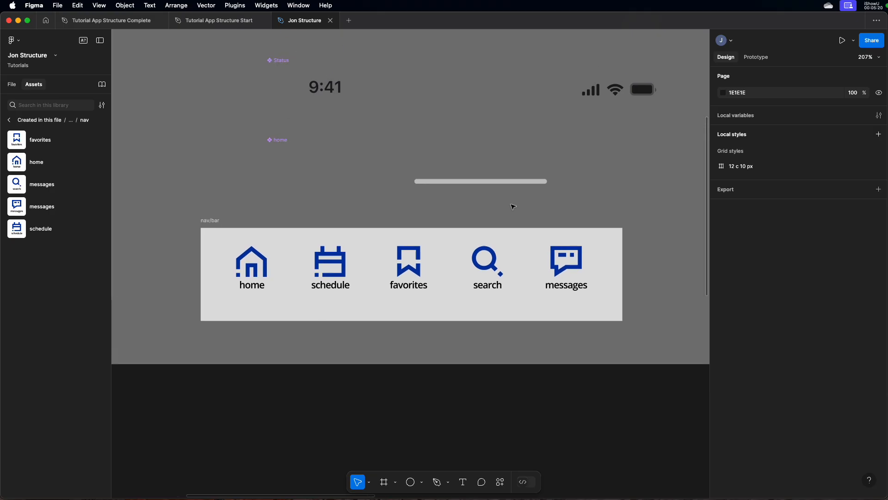
key(shift+0)
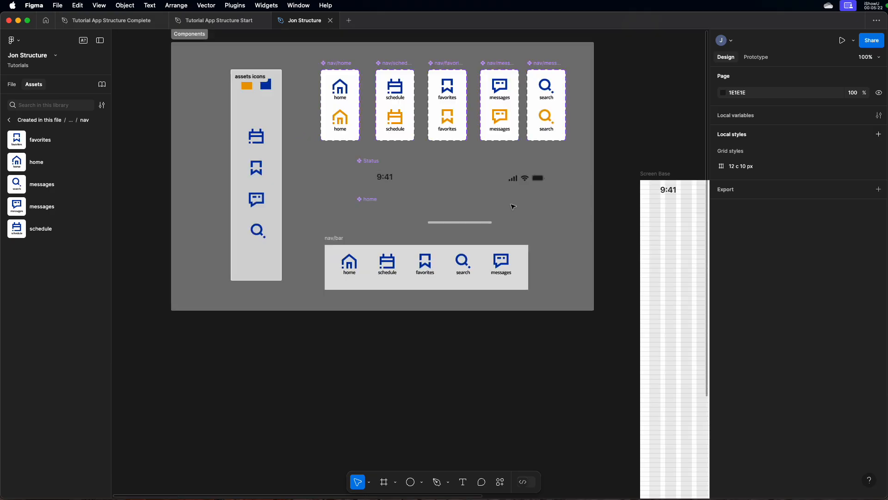
scroll(420, 252, up, 2)
scroll(420, 252, up, 2)
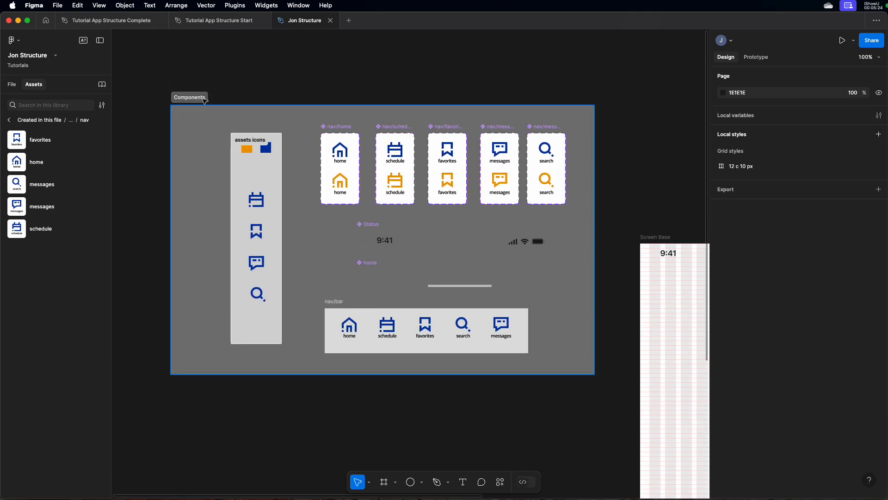
click(419, 366)
drag(415, 380, 384, 495)
scroll(390, 295, up, 3)
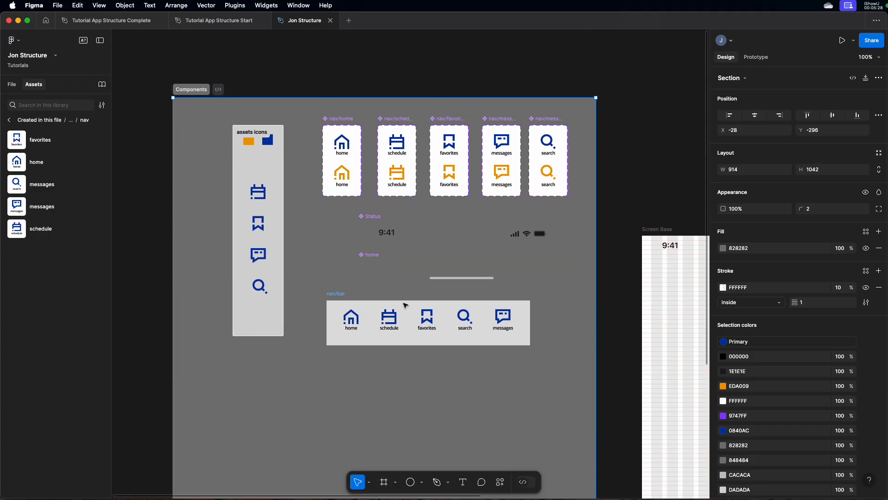
Step: Delete the assets icons section from the Components section
click(250, 139)
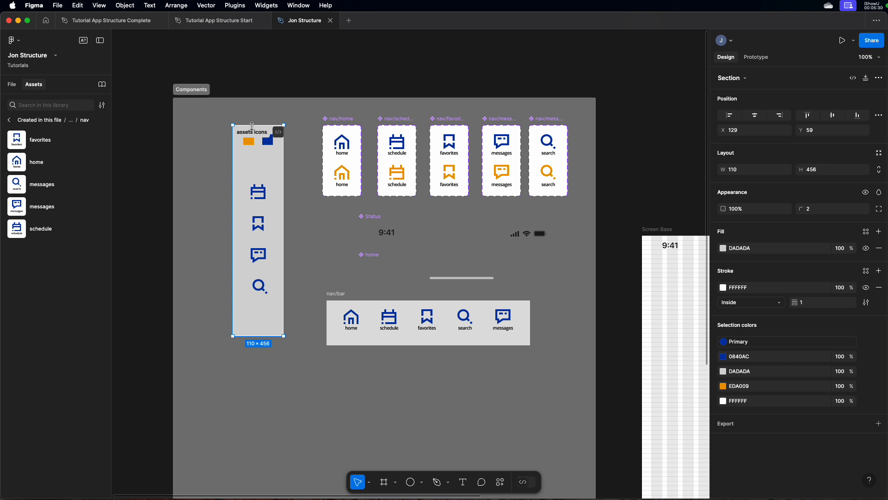
key(Delete)
scroll(416, 314, down, 1)
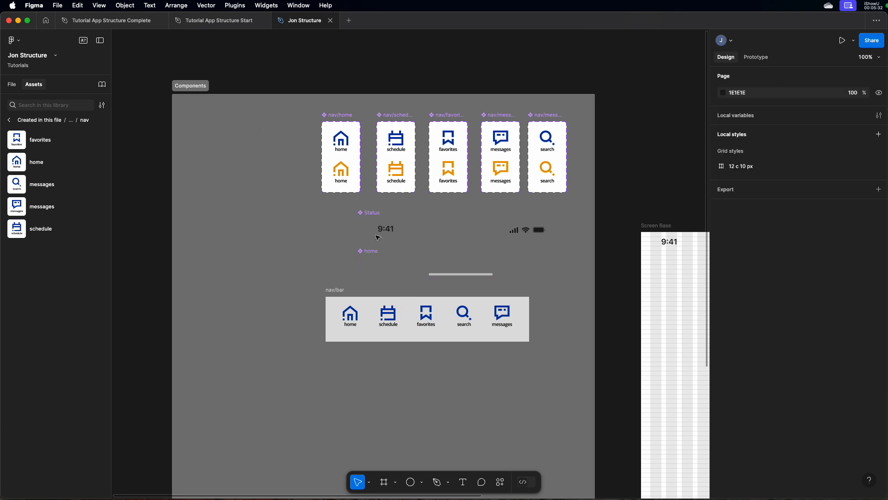
Step: Move the Status and home components to the lower part of the Components section, and nav/bar up beneath the icon components
drag(378, 238, 356, 425)
drag(361, 262, 341, 452)
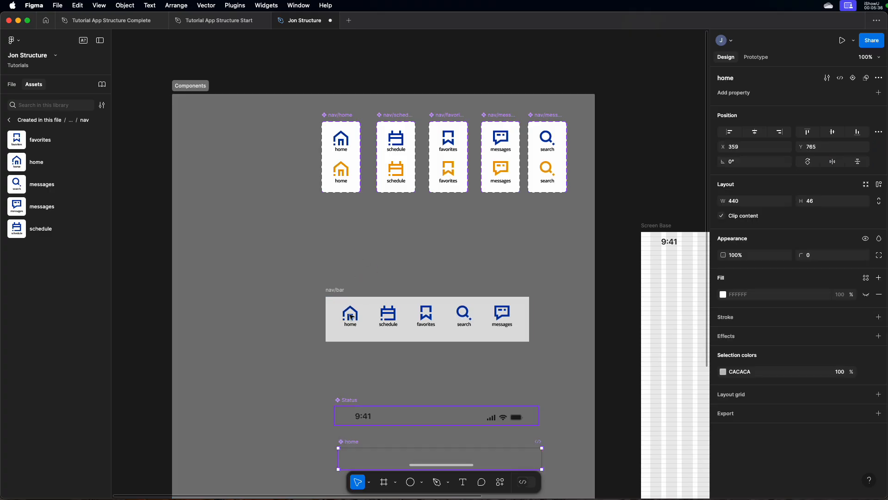
drag(327, 297, 326, 234)
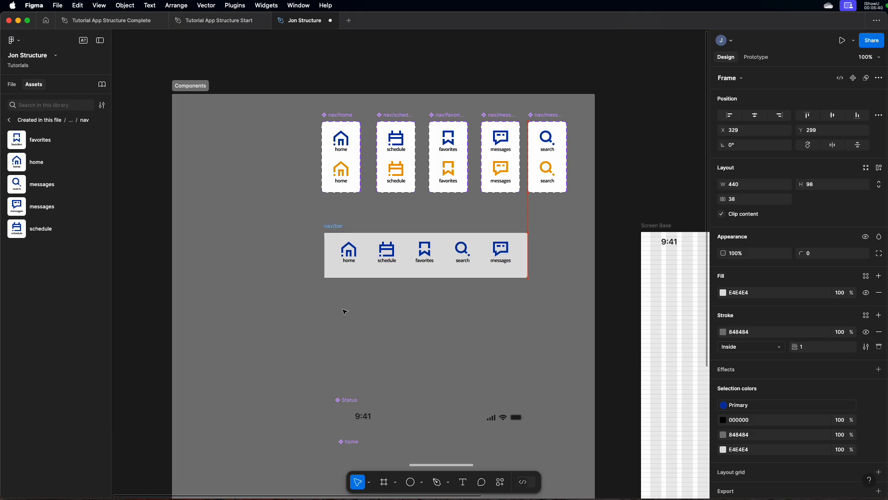
Step: Widen the Components section on its left side and move the Status component into its upper-left area at X 49, Y 104
drag(347, 408, 134, 150)
scroll(216, 190, left, 8)
scroll(530, 170, right, 2)
click(489, 218)
drag(490, 218, 387, 205)
scroll(532, 246, down, 3)
scroll(532, 245, up, 2)
drag(459, 121, 430, 114)
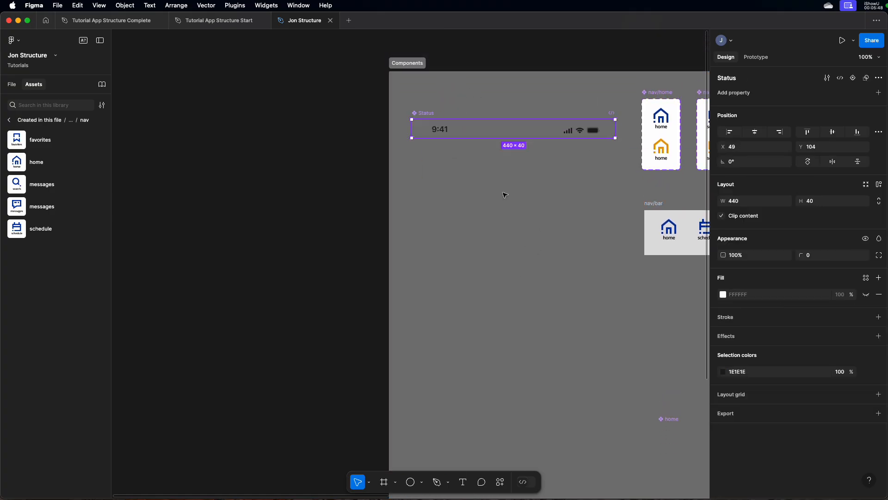
Step: Move the main home component directly below the Status component, at X 74, Y 221 in the Components section
scroll(532, 293, down, 3)
drag(660, 357, 430, 102)
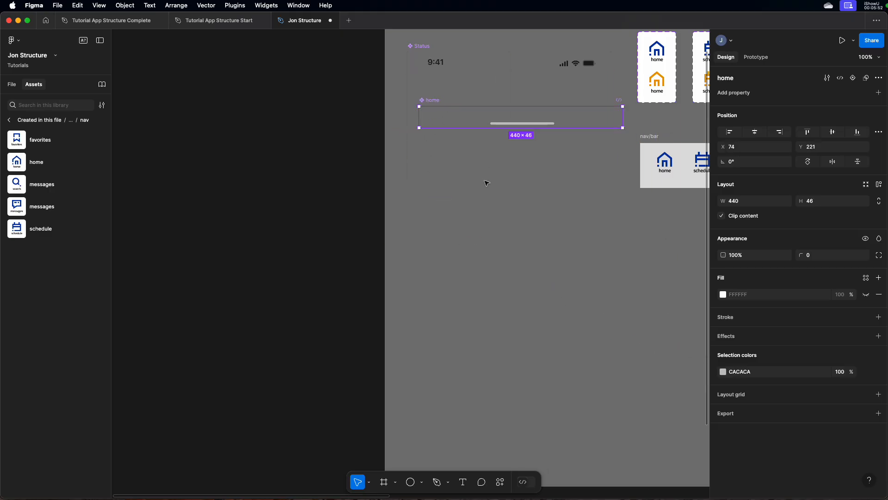
click(486, 182)
scroll(490, 194, right, 10)
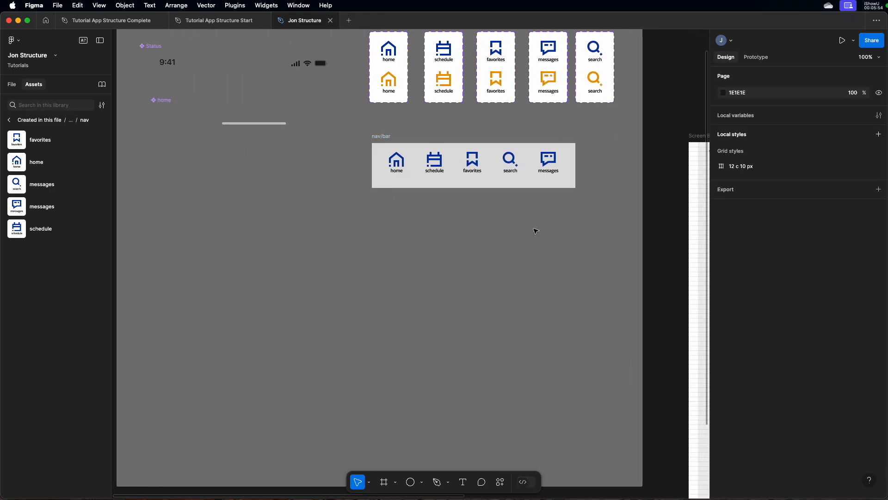